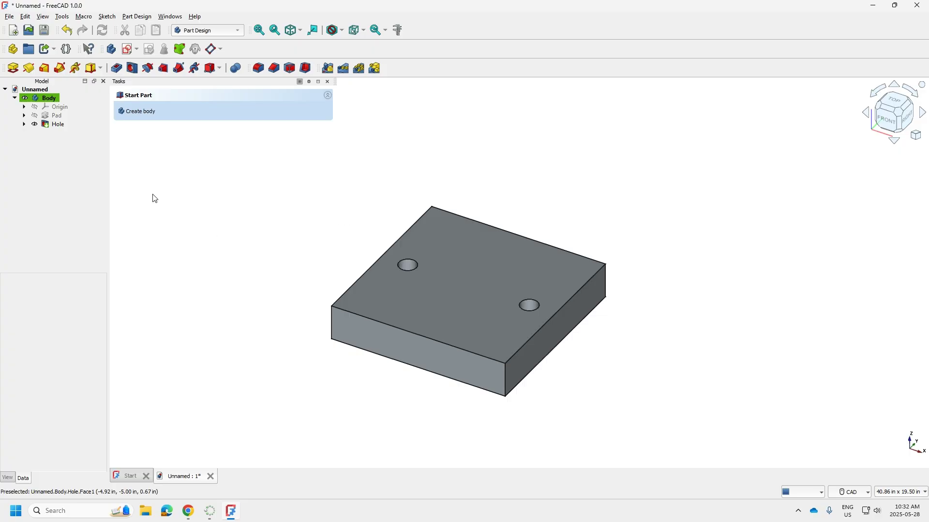
Switch to the CAM workbench and create a job for Body, accepting the default stock.
{"action": "left_click", "coordinate": [241, 33]}
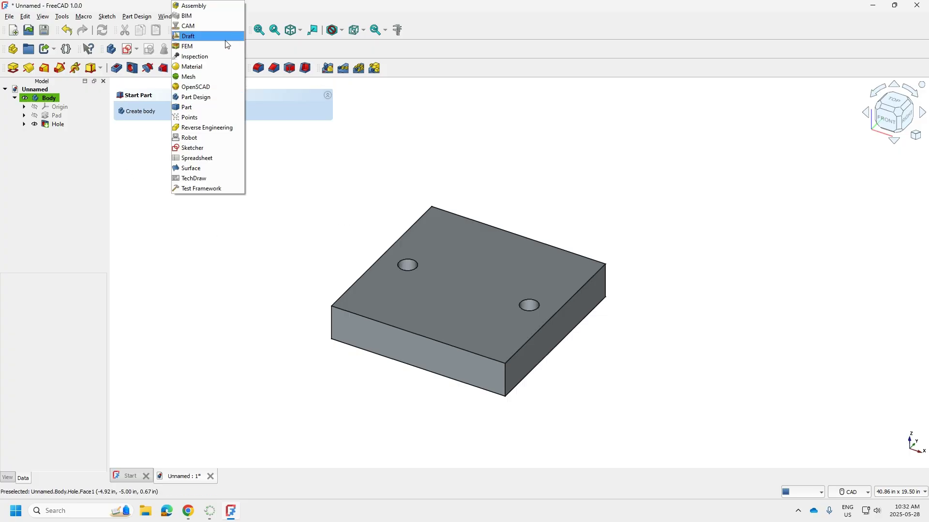
{"action": "left_click", "coordinate": [201, 32]}
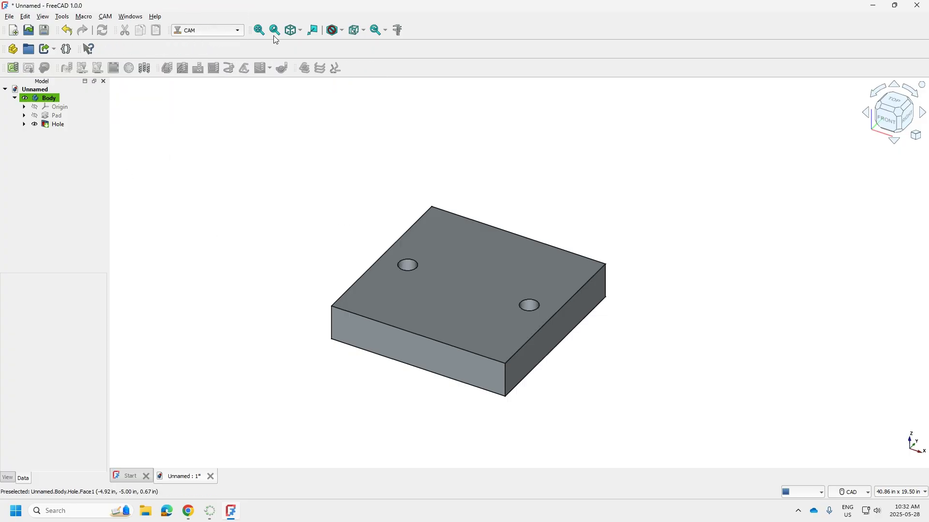
{"action": "left_click", "coordinate": [13, 68]}
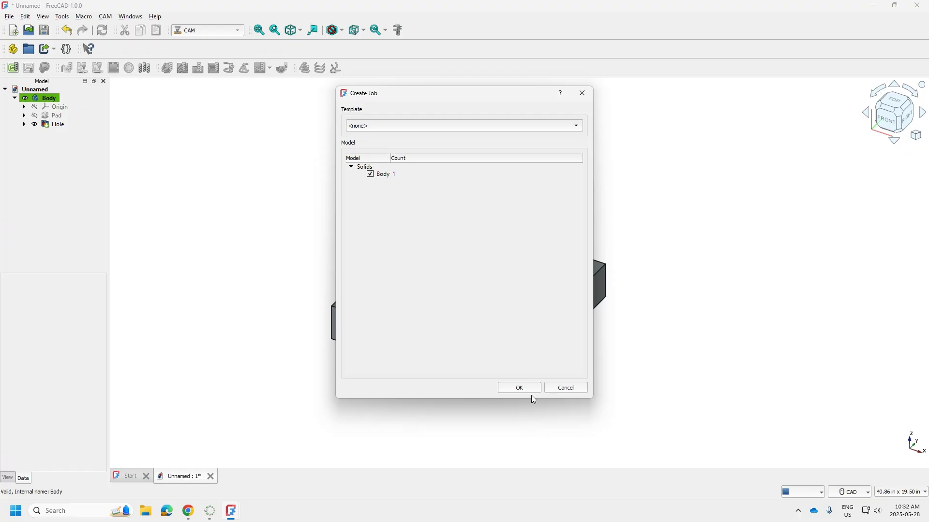
{"action": "left_click", "coordinate": [519, 388]}
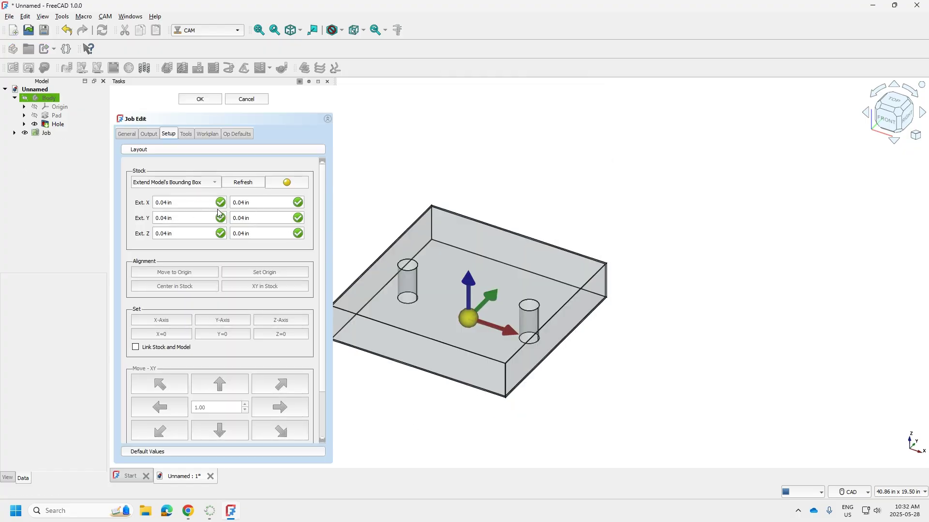
{"action": "left_click", "coordinate": [206, 100]}
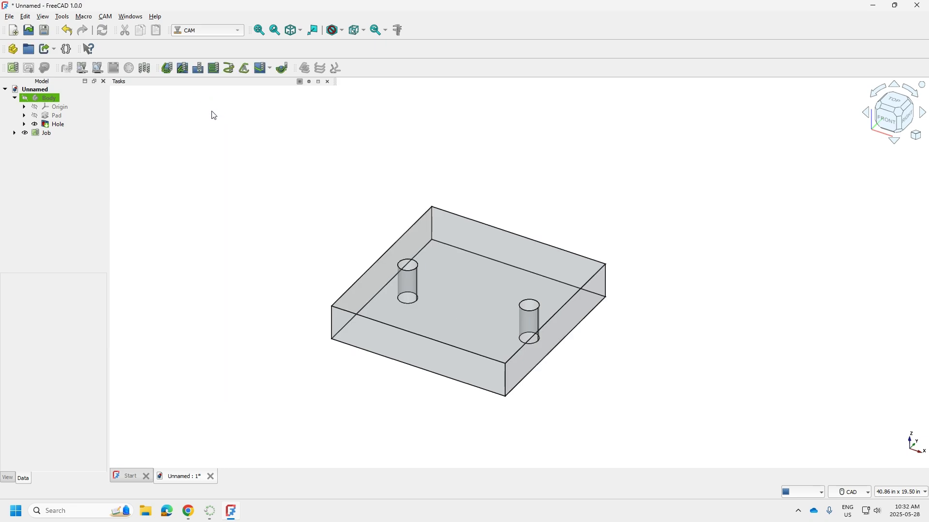
Create an empty tool table named Demo.fctl in the ToolBit Library editor, overwriting the existing file.
{"action": "left_click", "coordinate": [106, 16]}
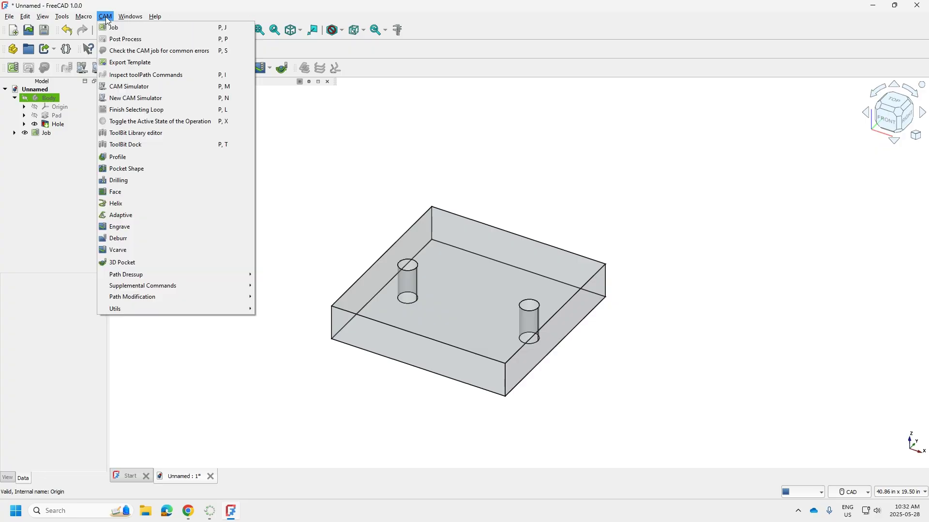
{"action": "left_click", "coordinate": [125, 133]}
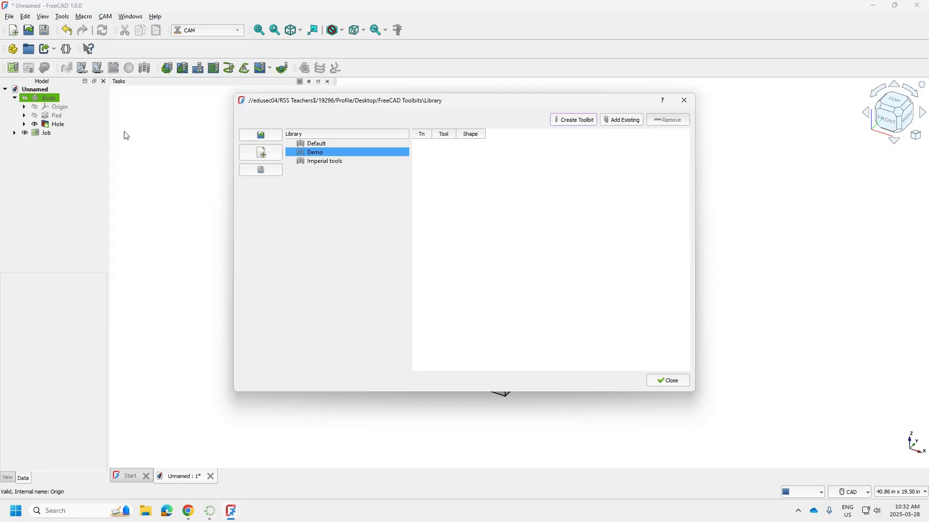
{"action": "left_click", "coordinate": [264, 155]}
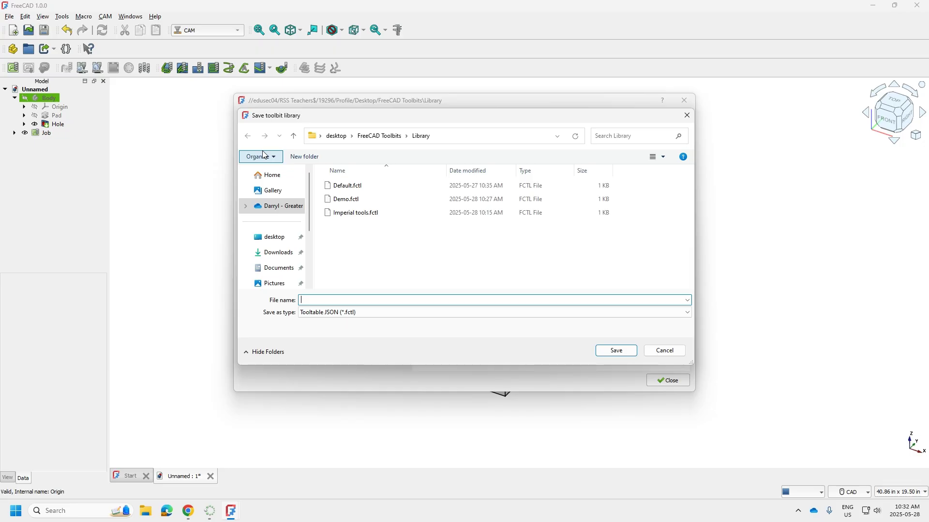
{"action": "type", "text": "Demo.fctl"}
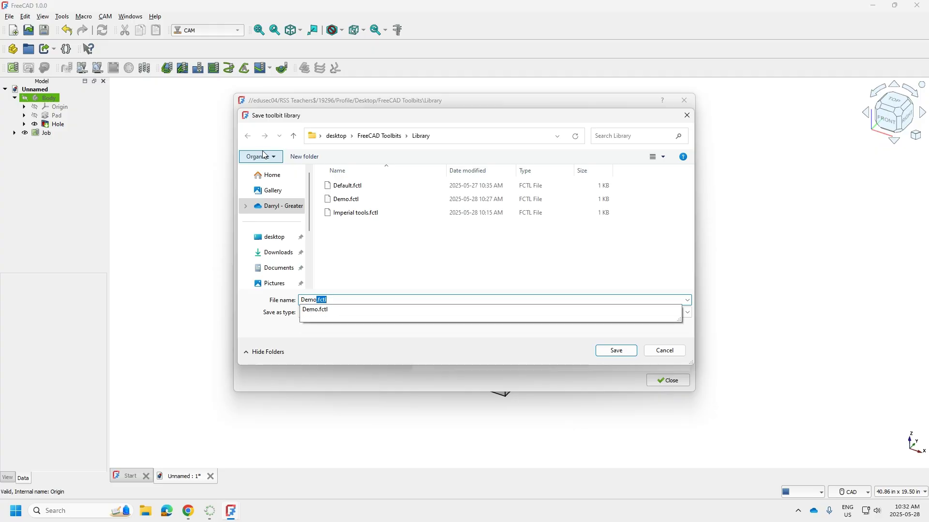
{"action": "key", "text": "Return"}
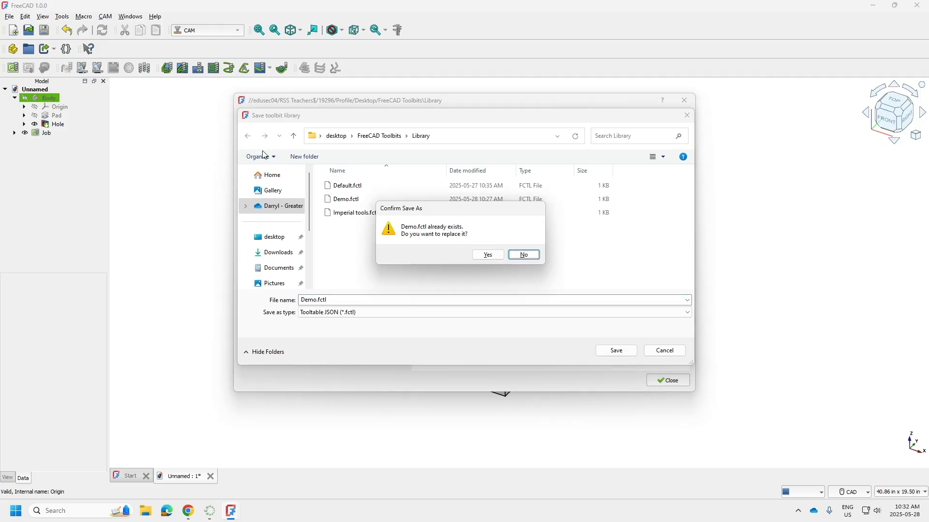
{"action": "left_click", "coordinate": [489, 255]}
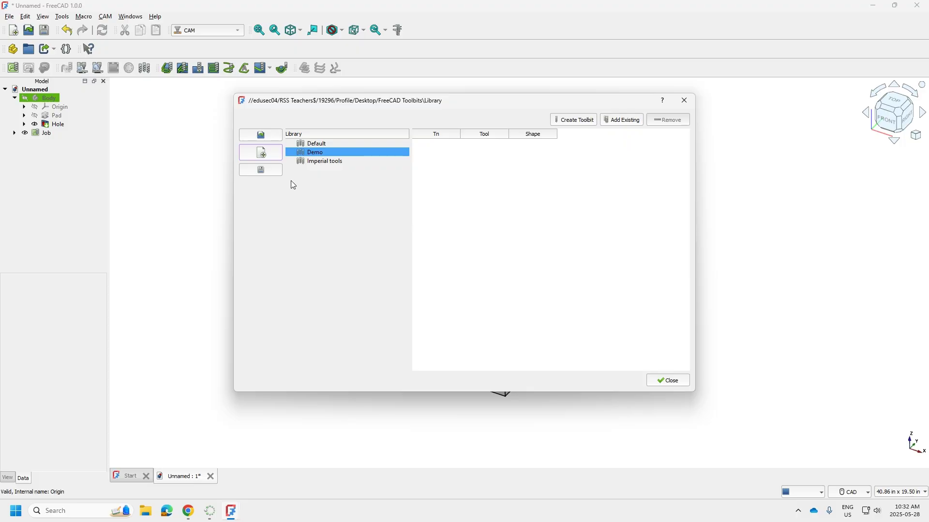
With only Demo selected, create a drill.fcstd toolbit saved as '1.00 inch drill bit'.
{"action": "left_click", "coordinate": [317, 146], "text": "shift"}
{"action": "left_click", "coordinate": [316, 154]}
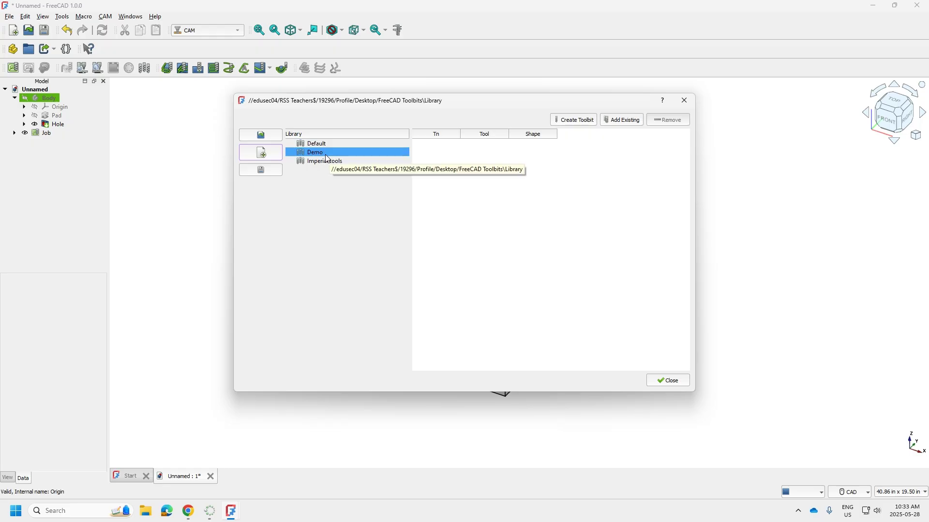
{"action": "left_click", "coordinate": [581, 120]}
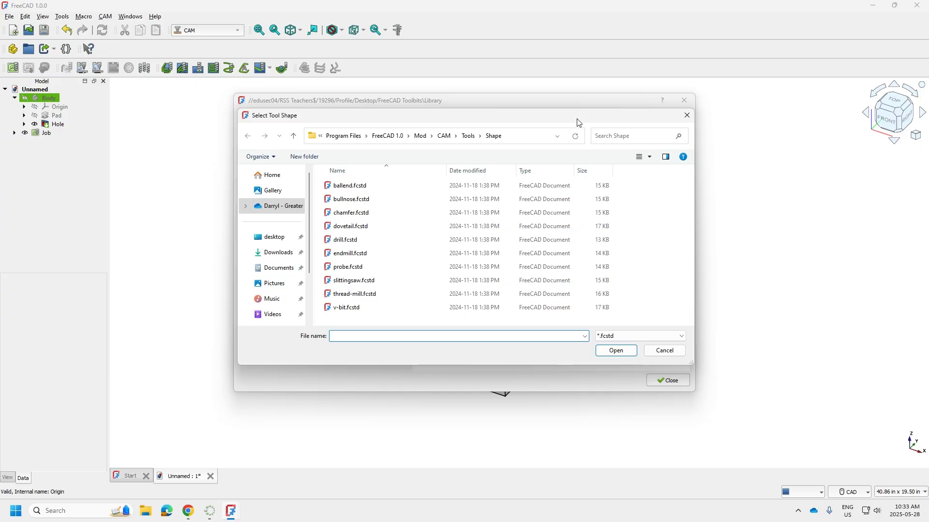
{"action": "left_click", "coordinate": [347, 245]}
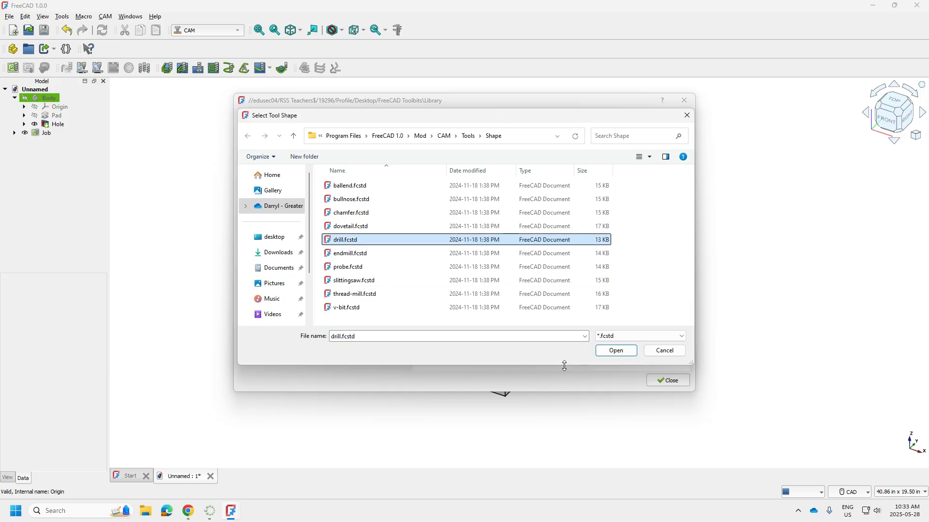
{"action": "left_click", "coordinate": [613, 354]}
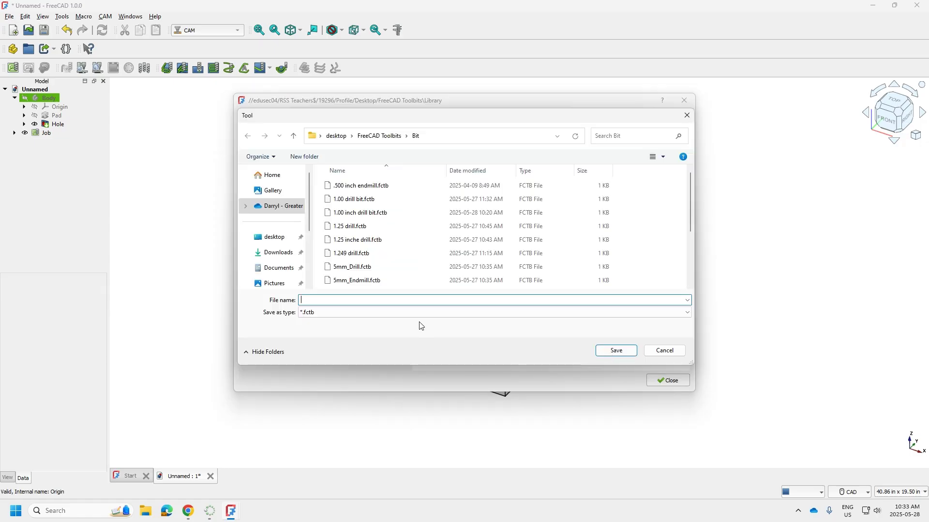
{"action": "type", "text": "1."}
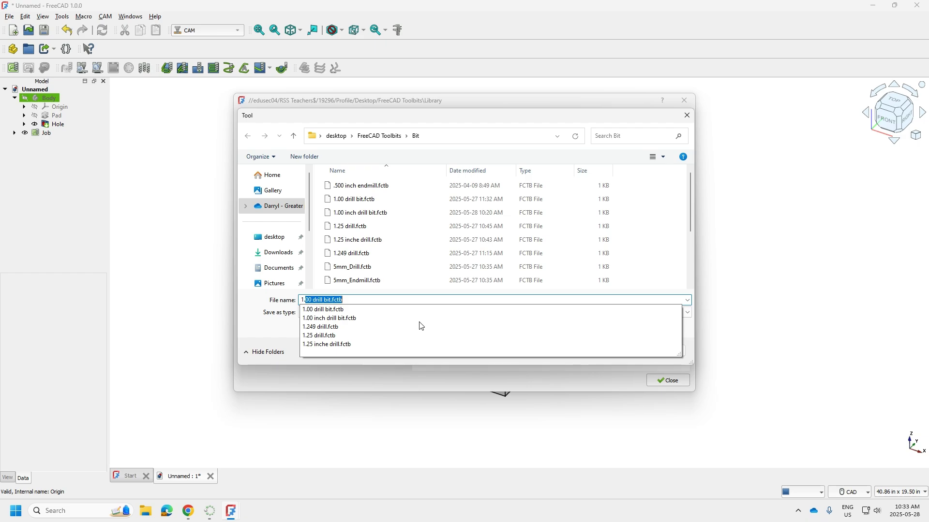
{"action": "type", "text": "00 inch "}
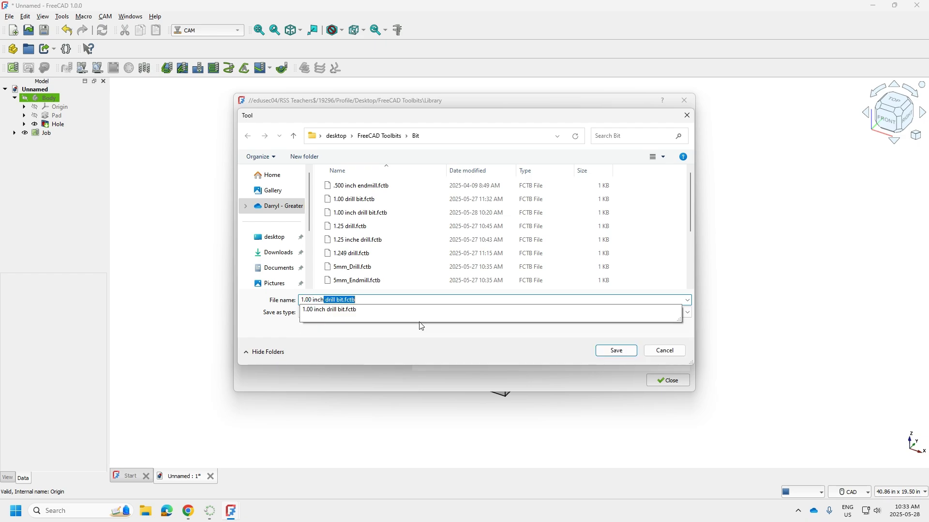
{"action": "type", "text": "dri"}
{"action": "type", "text": "ll bit"}
{"action": "key", "text": "Delete"}
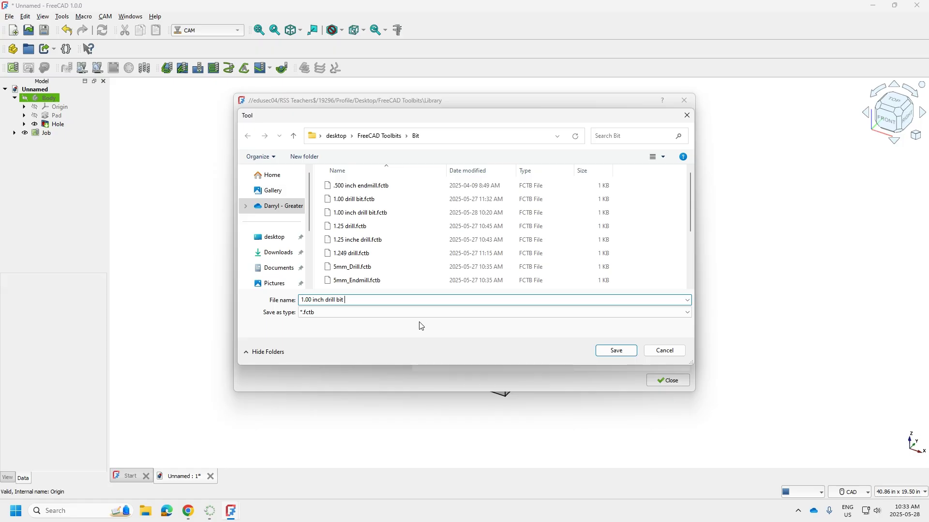
{"action": "key", "text": "Return"}
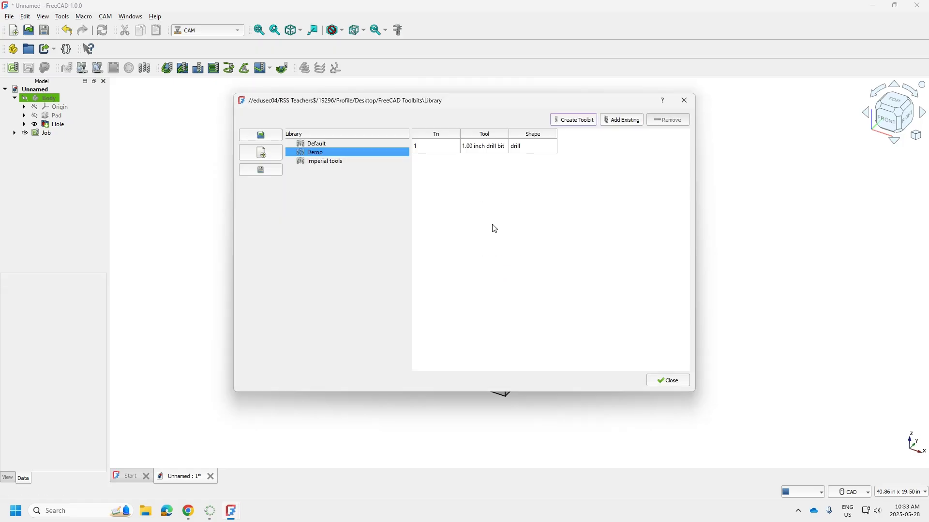
Edit the drill bit to a 1.00 in diameter and 3.00 in length.
{"action": "left_click", "coordinate": [486, 152]}
{"action": "mouse_move", "coordinate": [484, 146]}
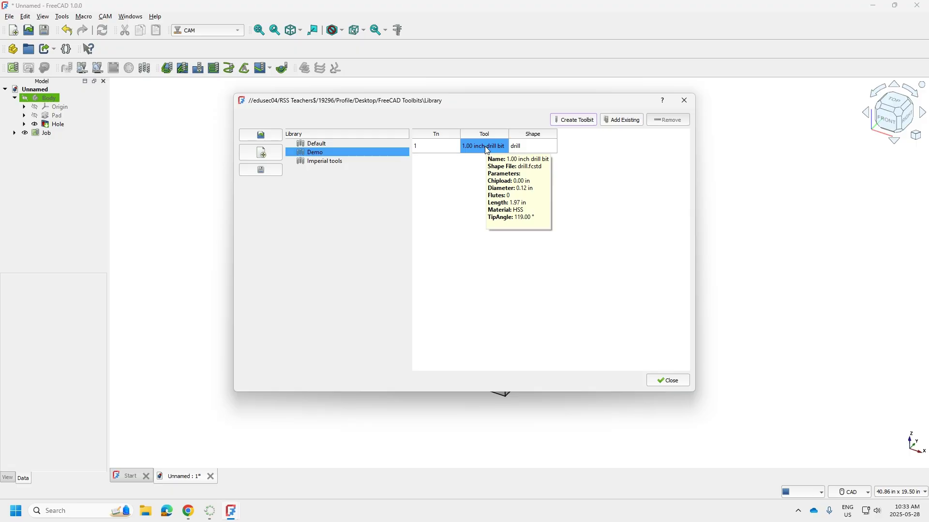
{"action": "double_click", "coordinate": [484, 146]}
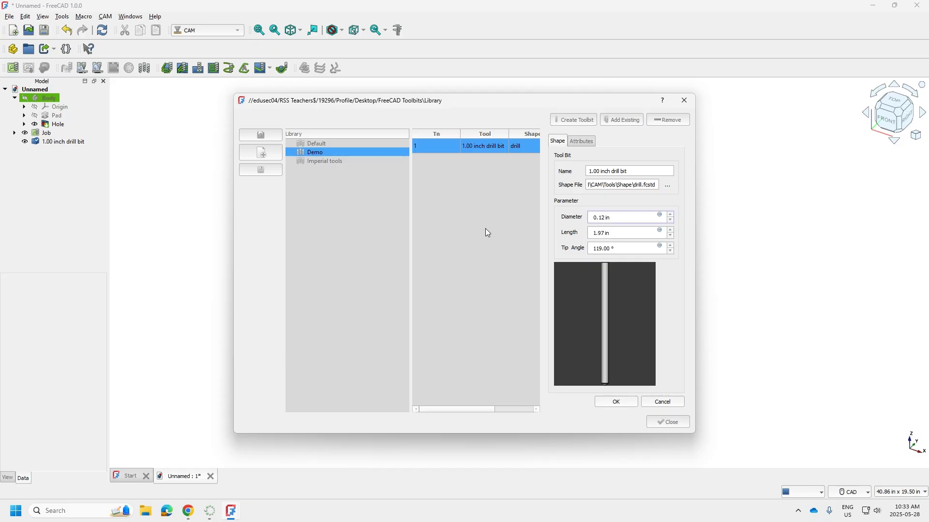
{"action": "key", "text": "BackSpace"}
{"action": "key", "text": "BackSpace"}
{"action": "key", "text": "BackSpace"}
{"action": "key", "text": "BackSpace"}
{"action": "type", "text": "1.00"}
{"action": "left_click", "coordinate": [603, 233]}
{"action": "key", "text": "BackSpace"}
{"action": "key", "text": "BackSpace"}
{"action": "key", "text": "BackSpace"}
{"action": "key", "text": "BackSpace"}
{"action": "type", "text": "3."}
{"action": "type", "text": "00"}
Review the bit's attributes, save the drill bit, and close the tool library.
{"action": "left_click", "coordinate": [587, 144]}
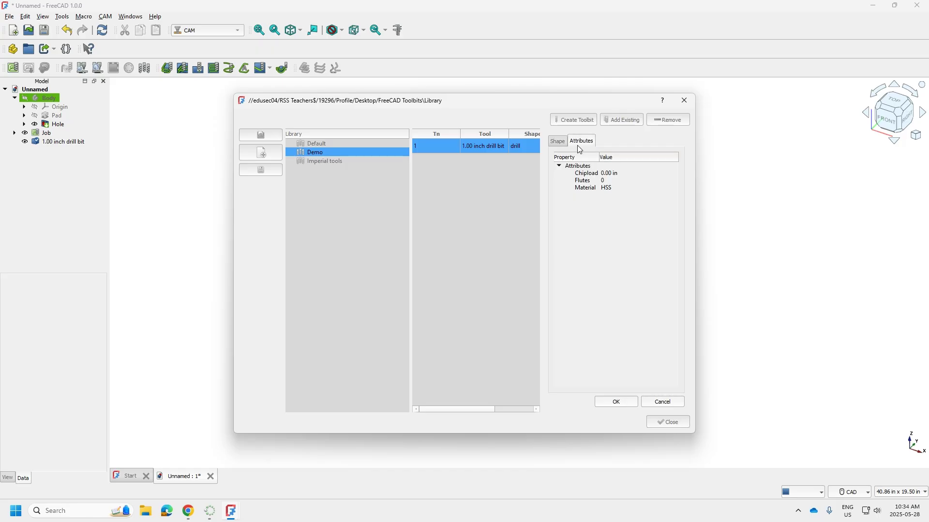
{"action": "mouse_move", "coordinate": [607, 173]}
{"action": "left_mouse_down"}
{"action": "mouse_move", "coordinate": [608, 188]}
{"action": "mouse_move", "coordinate": [608, 174]}
{"action": "left_mouse_up"}
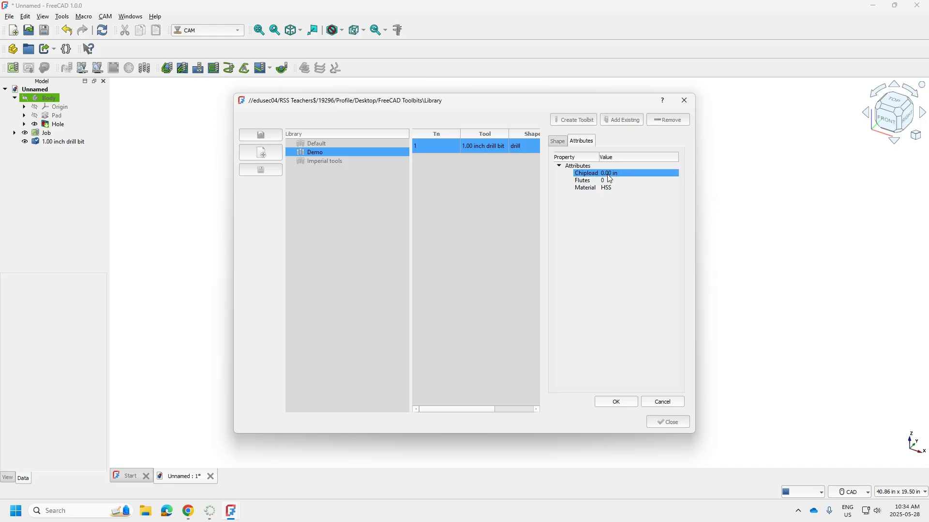
{"action": "left_click", "coordinate": [557, 141]}
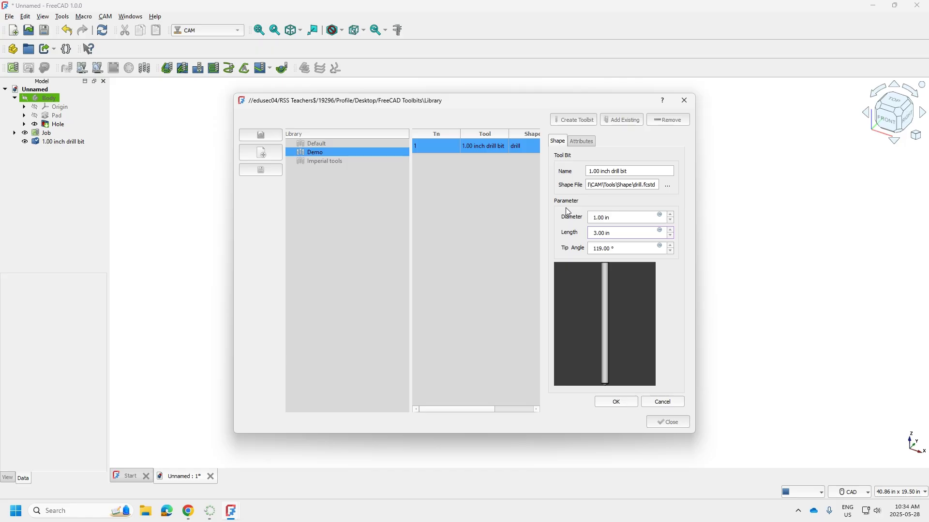
{"action": "left_click", "coordinate": [616, 402]}
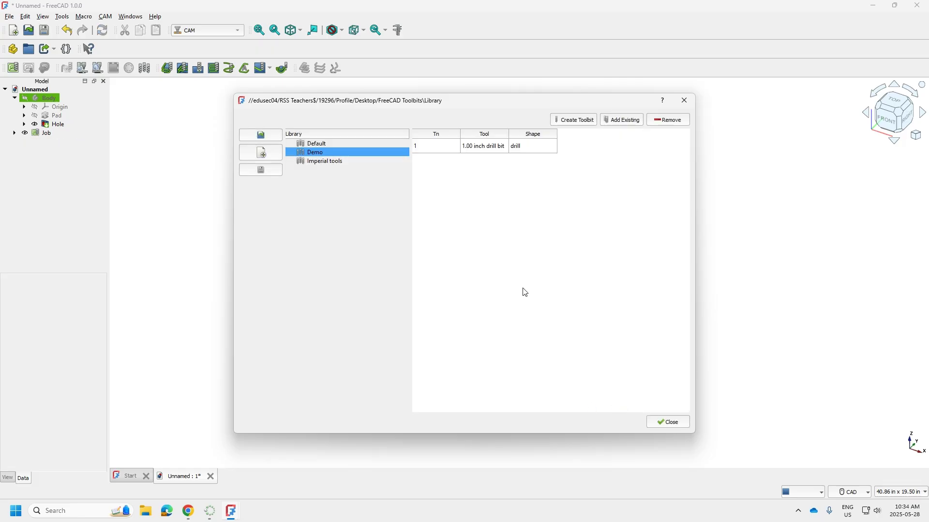
{"action": "left_click", "coordinate": [663, 424]}
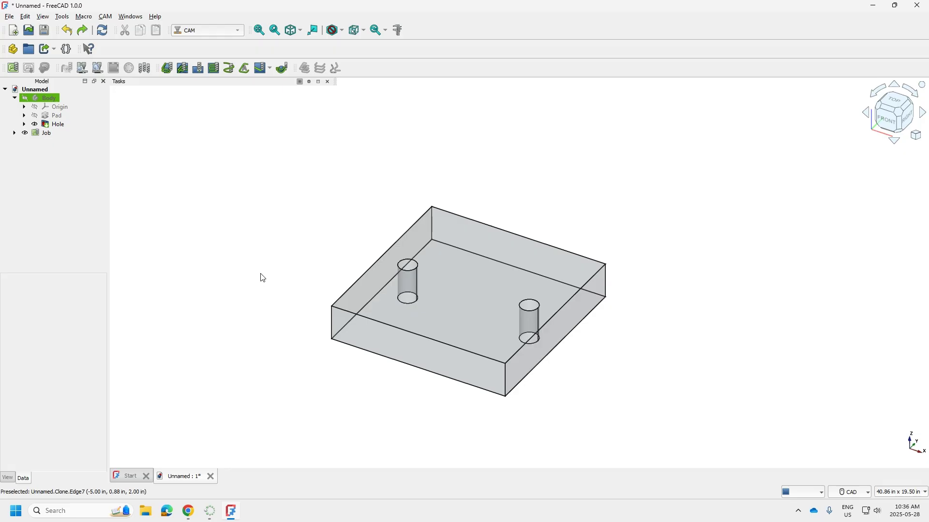
Show the ToolBit Dock and add the 1.00 inch drill bit to the job.
{"action": "left_click", "coordinate": [106, 16]}
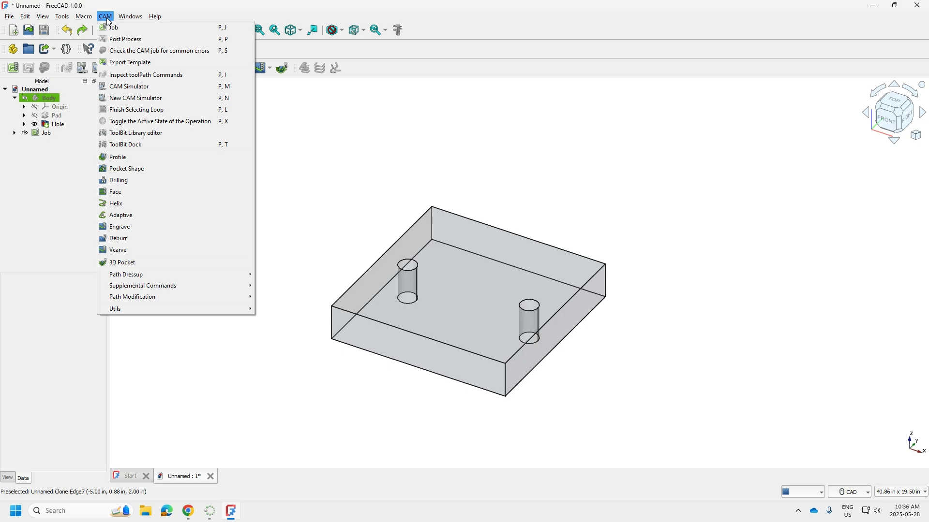
{"action": "left_click", "coordinate": [131, 145]}
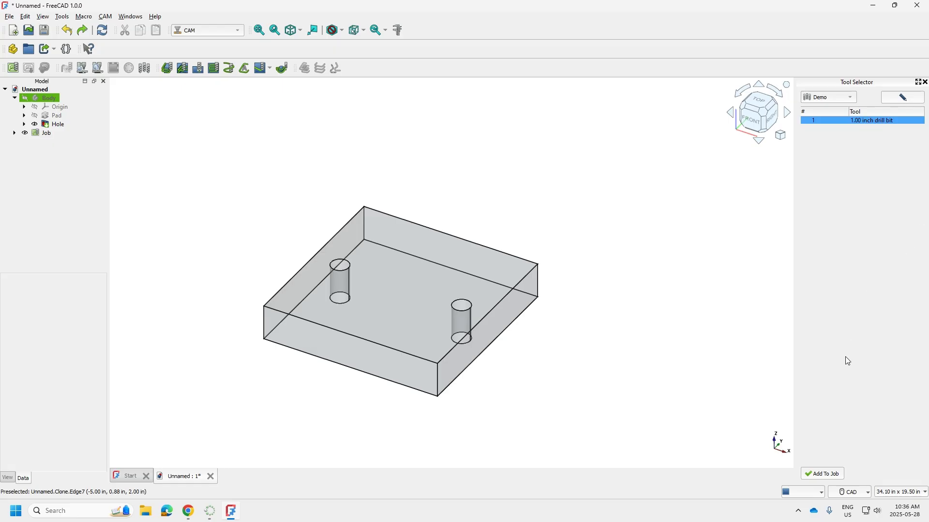
{"action": "left_click", "coordinate": [828, 476]}
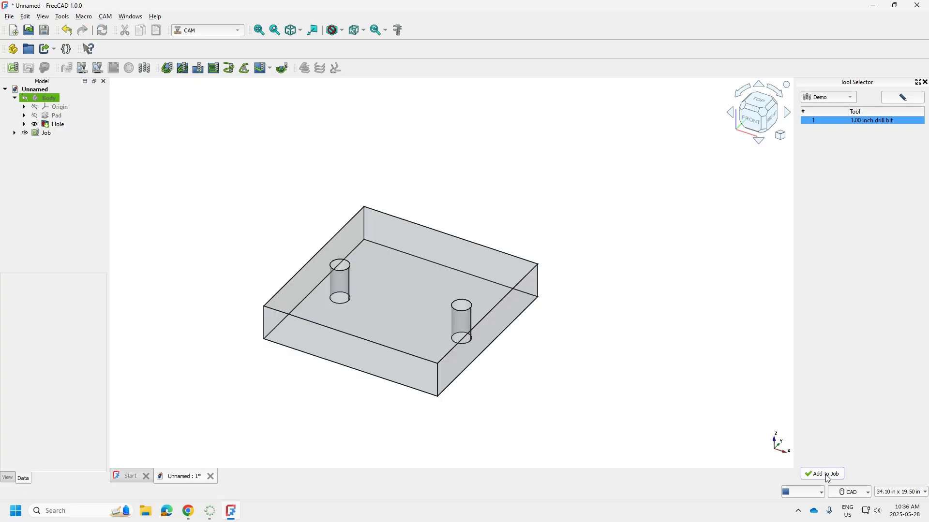
Add a drilling operation using TC: 1.00 inch drill bit, after reviewing its depths and operation settings.
{"action": "left_click", "coordinate": [197, 67]}
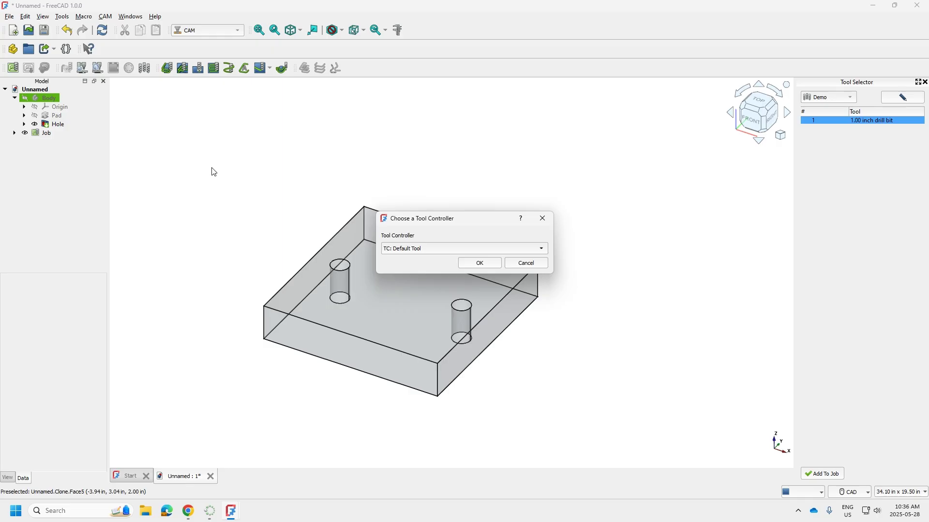
{"action": "left_click", "coordinate": [544, 249]}
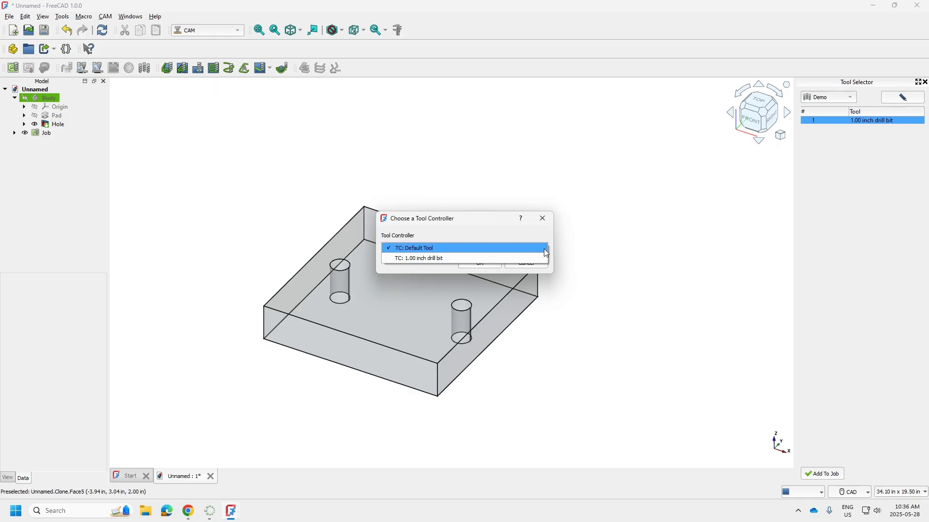
{"action": "left_click", "coordinate": [444, 258]}
{"action": "left_click", "coordinate": [486, 266]}
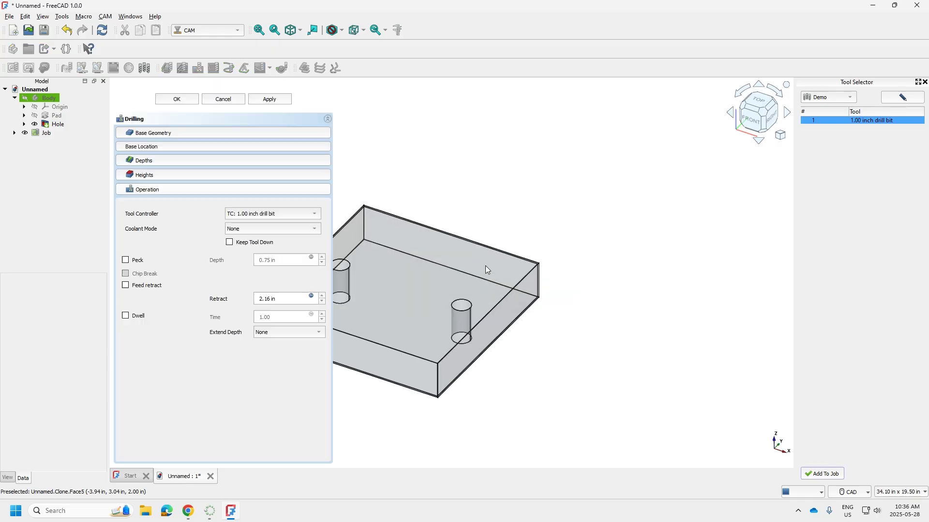
{"action": "left_click", "coordinate": [152, 160]}
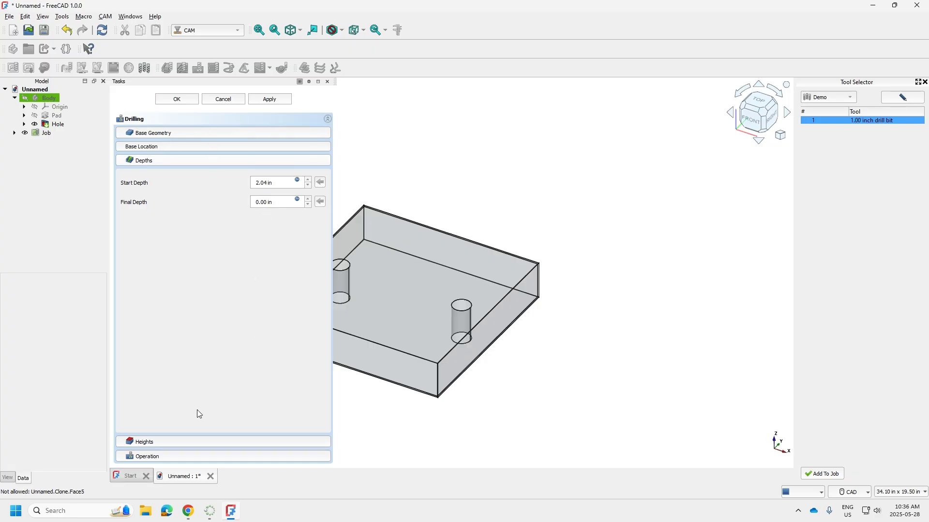
{"action": "left_click", "coordinate": [184, 456]}
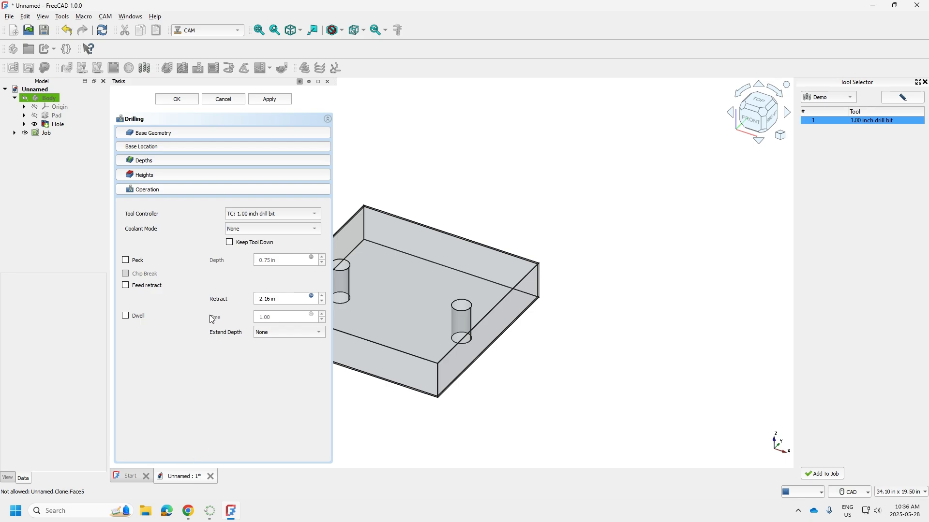
{"action": "left_click", "coordinate": [181, 102]}
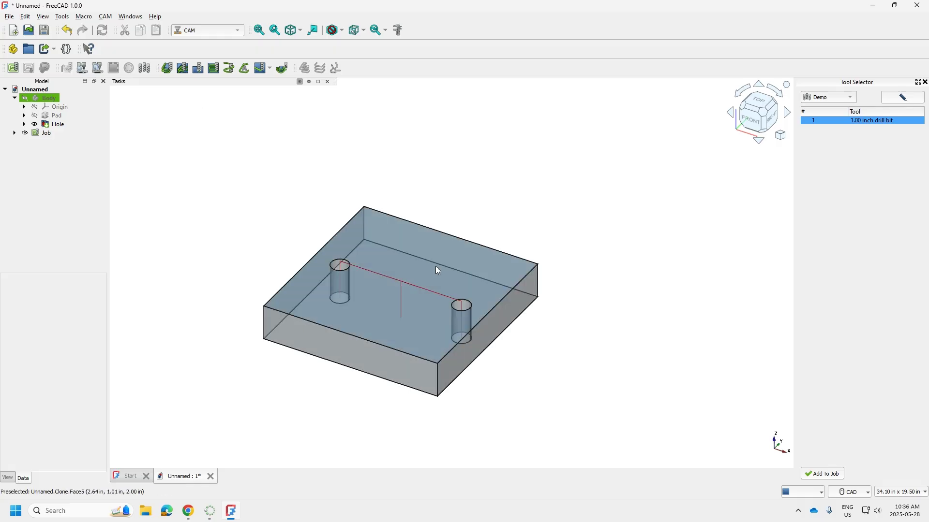
Launch the CAM Simulator for the job and play it at X10 speed.
{"action": "left_click", "coordinate": [97, 69]}
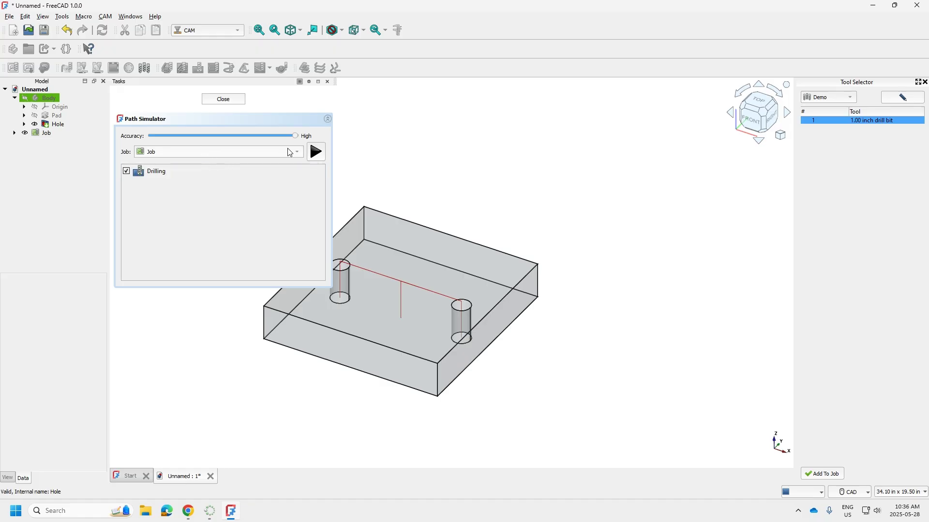
{"action": "left_click", "coordinate": [316, 152]}
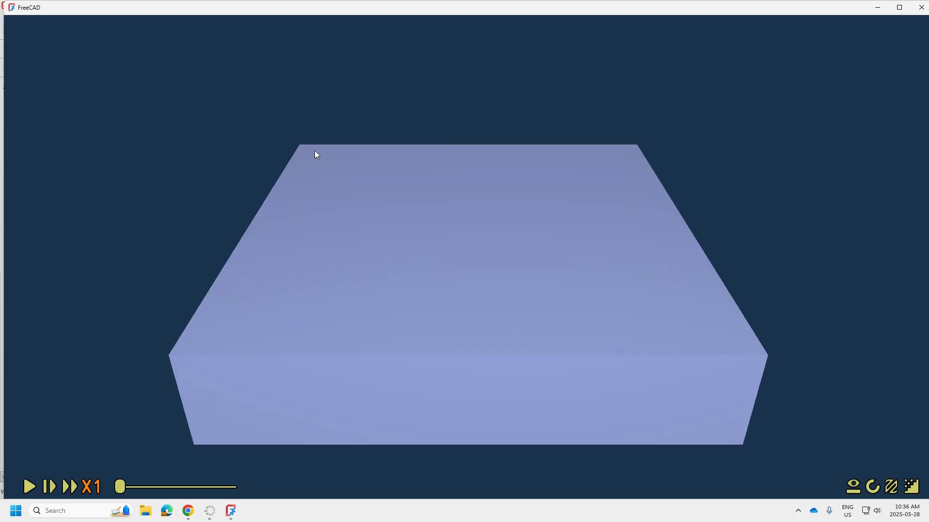
{"action": "left_click", "coordinate": [67, 487]}
{"action": "left_click", "coordinate": [31, 488]}
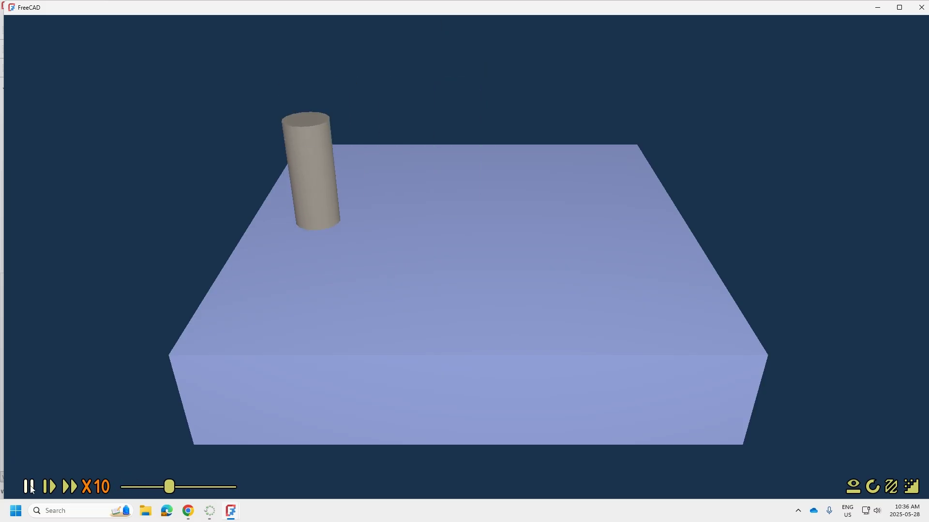